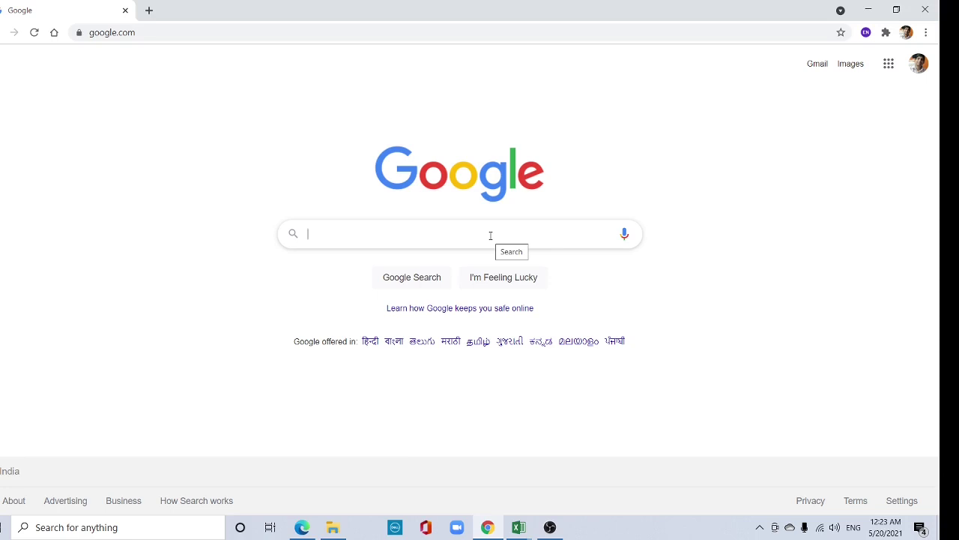
Search Google for 'mathpix snipping tool' and open the Mathpix Snip homepage
{"action": "type", "text": "M"}
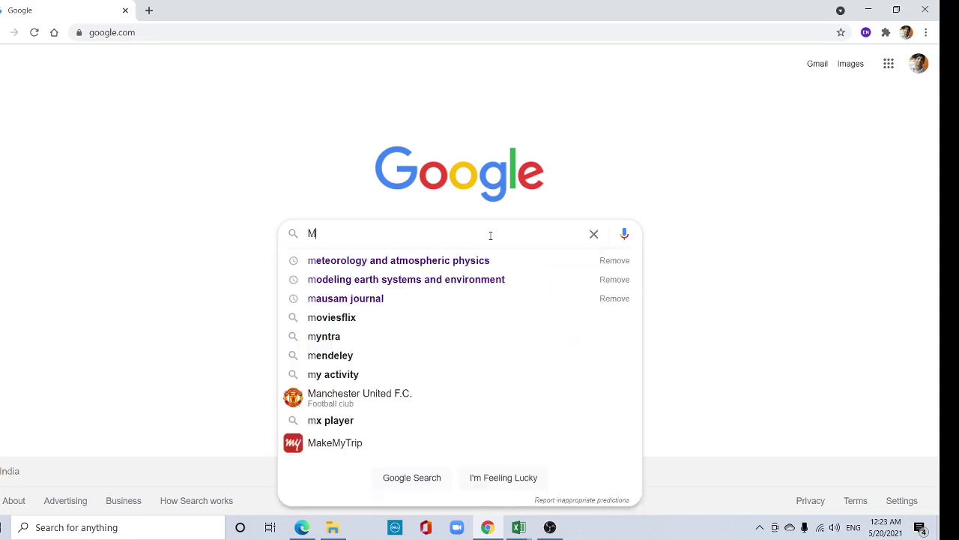
{"action": "type", "text": "ath"}
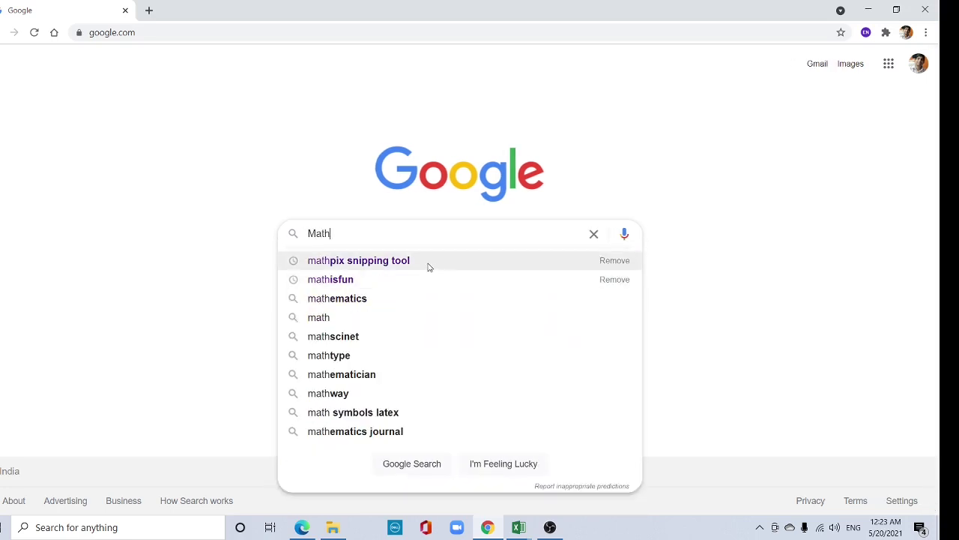
{"action": "left_click", "coordinate": [428, 266]}
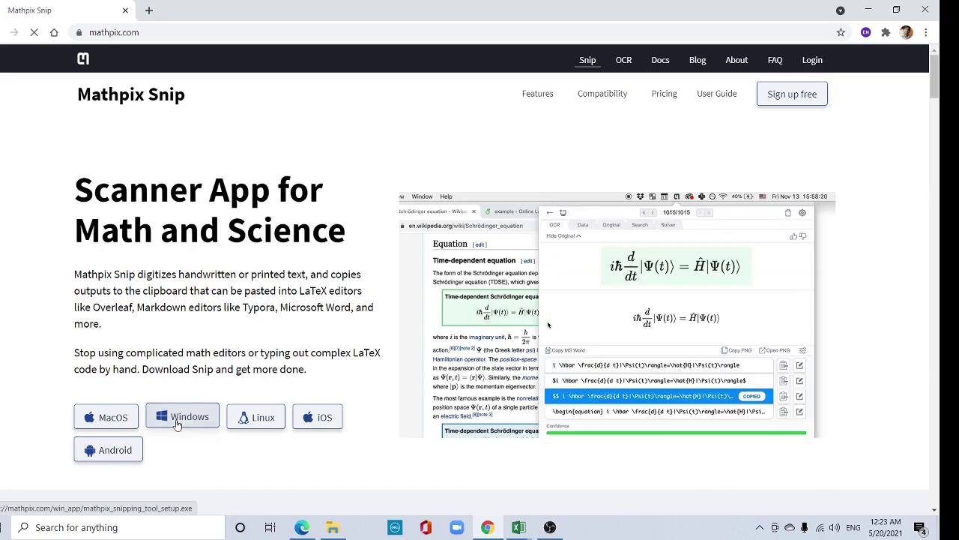
Download the Windows Mathpix Snip installer and run the downloaded .exe
{"action": "left_click", "coordinate": [178, 425]}
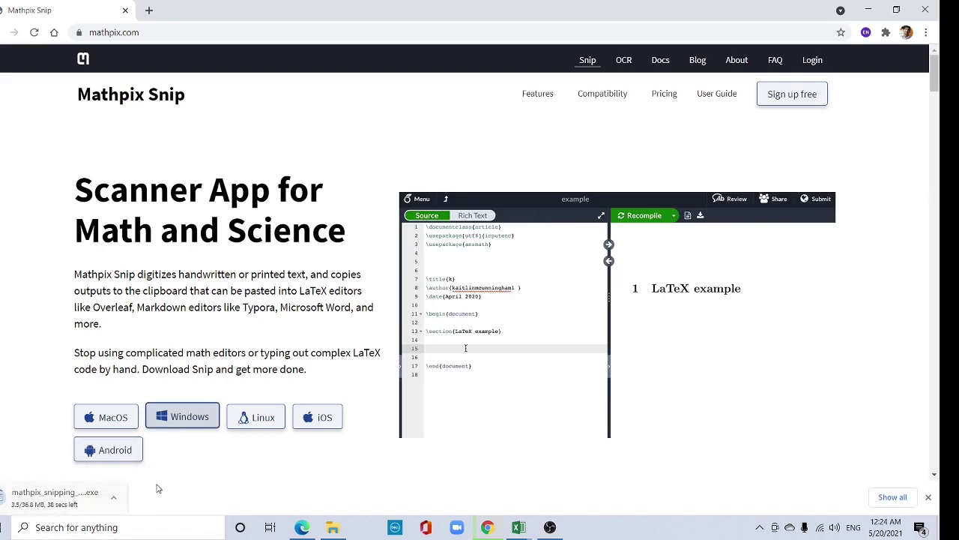
{"action": "left_click", "coordinate": [43, 505]}
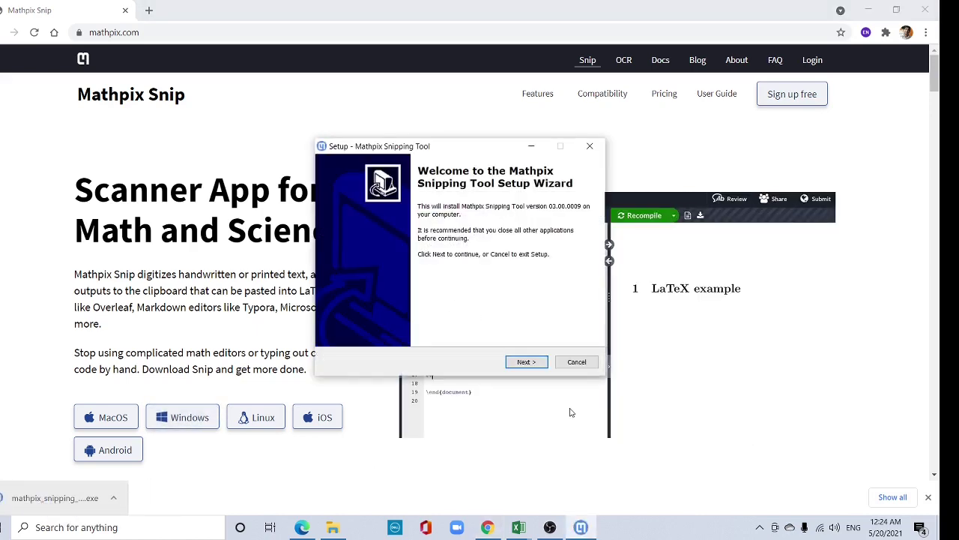
Install Mathpix Snipping Tool with the default shortcut and startup options, then launch it
{"action": "left_click", "coordinate": [527, 366]}
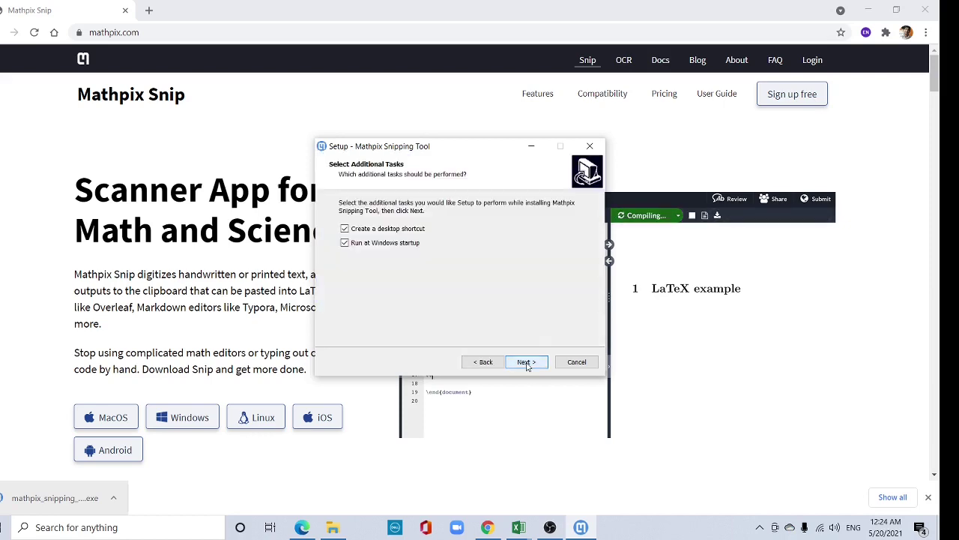
{"action": "left_click", "coordinate": [527, 363]}
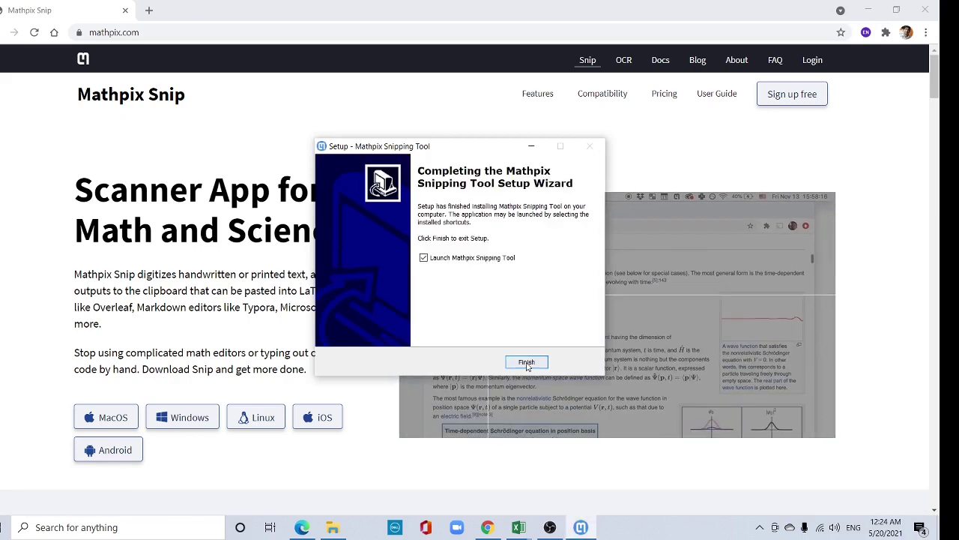
{"action": "left_click", "coordinate": [527, 364]}
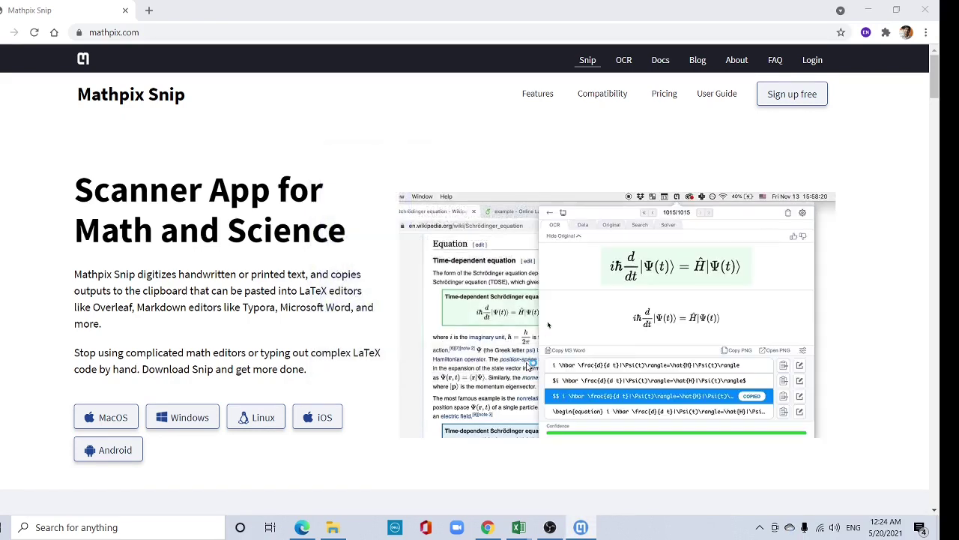
{"action": "left_click", "coordinate": [465, 276]}
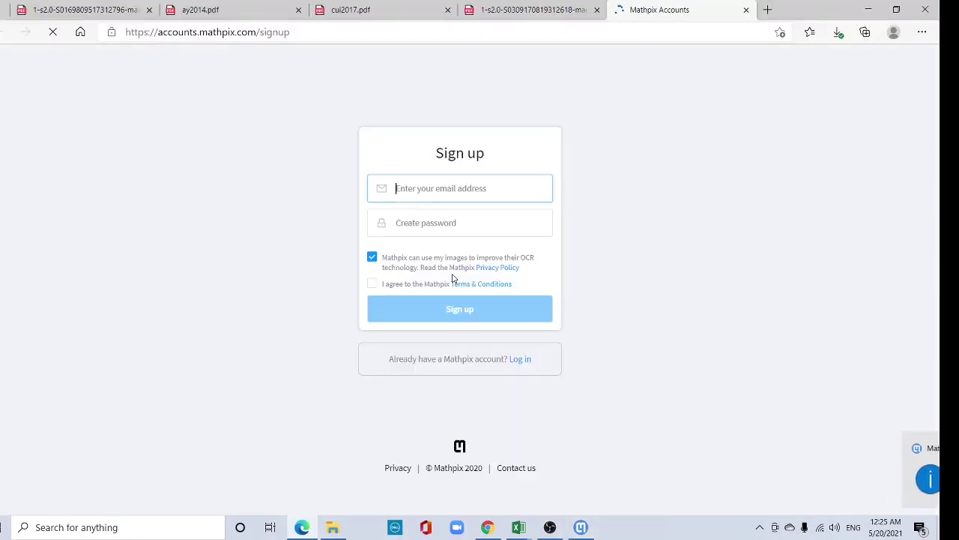
{"action": "left_click", "coordinate": [407, 191]}
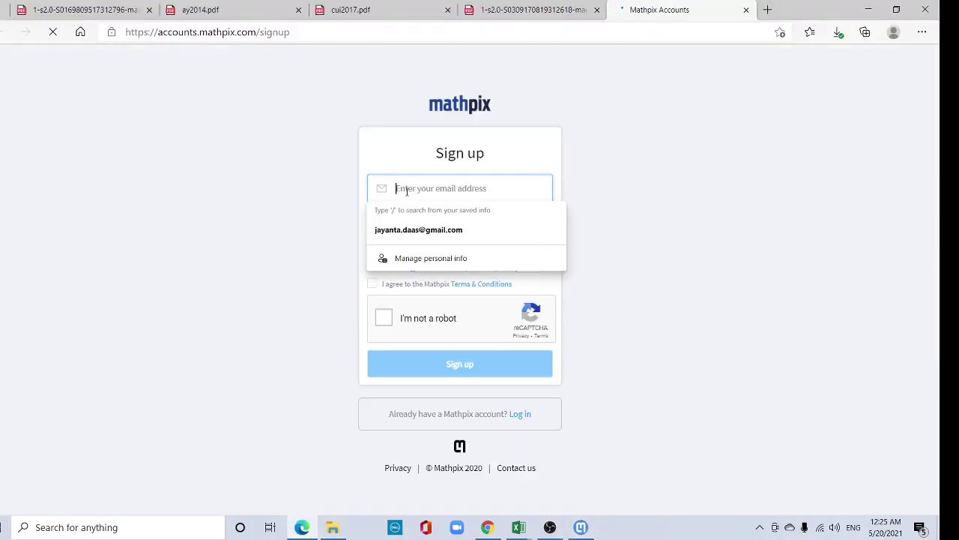
{"action": "left_click", "coordinate": [417, 228]}
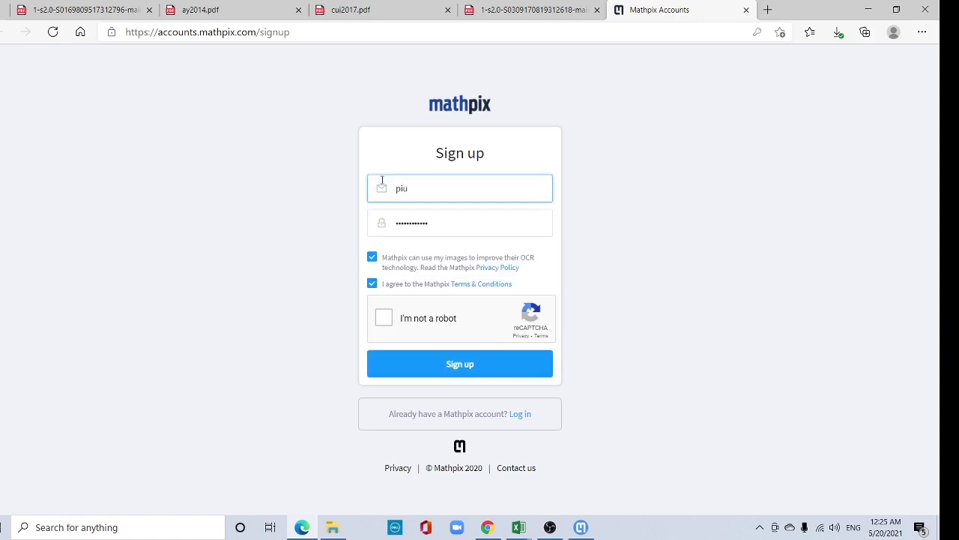
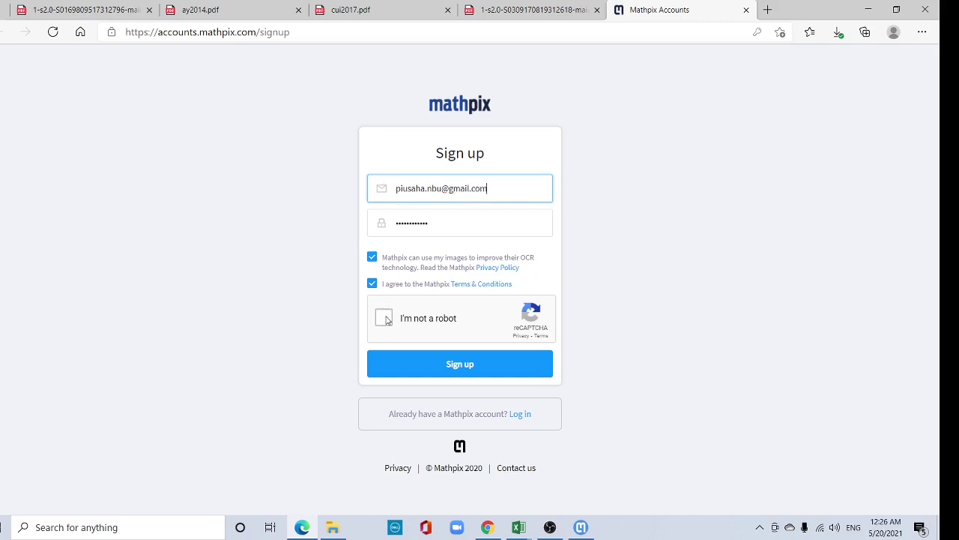
{"action": "left_click", "coordinate": [384, 318]}
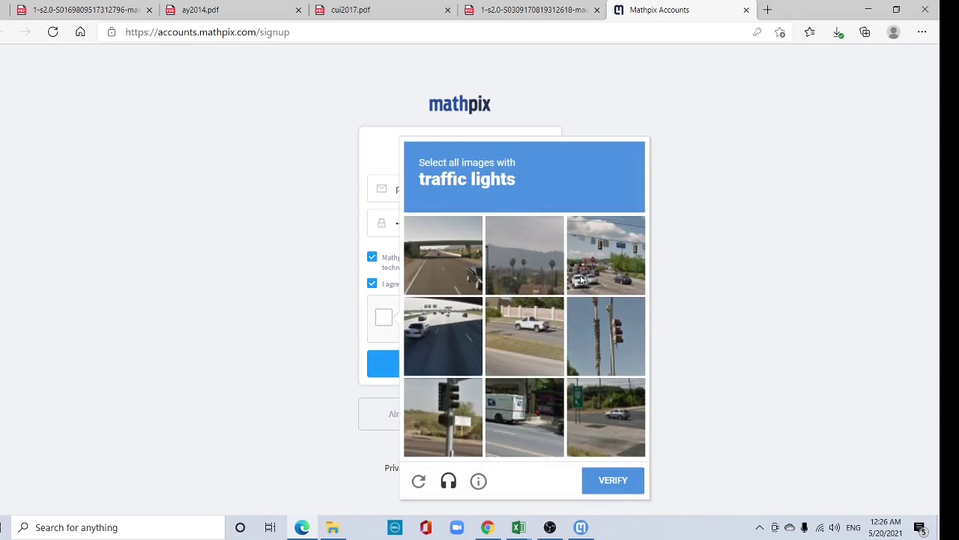
Select the four traffic-light tiles in the reCAPTCHA and verify
{"action": "left_click", "coordinate": [608, 338]}
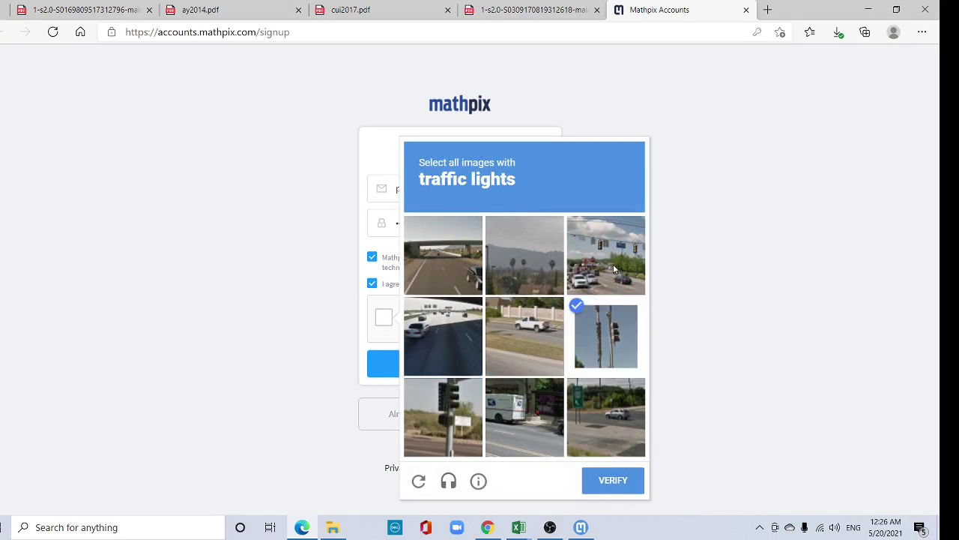
{"action": "left_click", "coordinate": [614, 269]}
{"action": "left_click", "coordinate": [454, 424]}
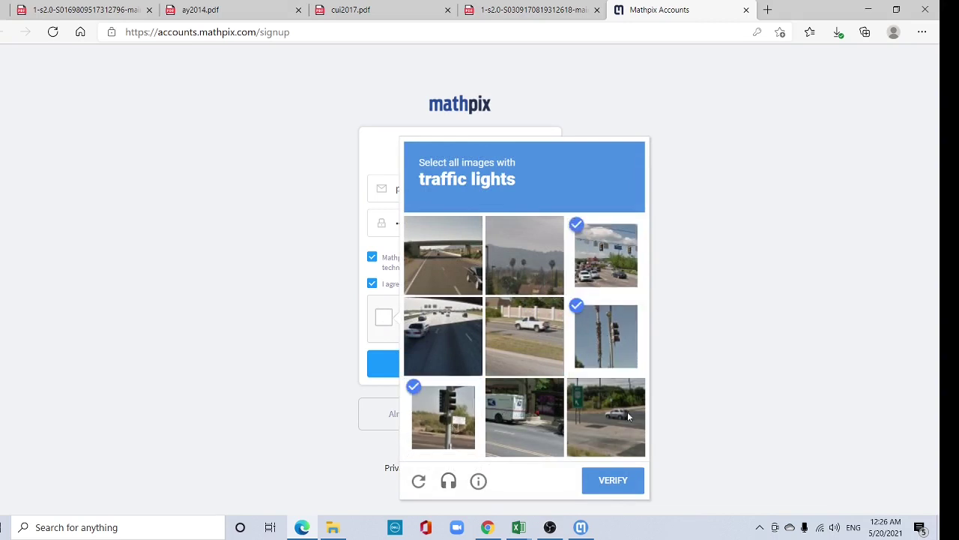
{"action": "left_click", "coordinate": [605, 427]}
{"action": "left_click", "coordinate": [608, 482]}
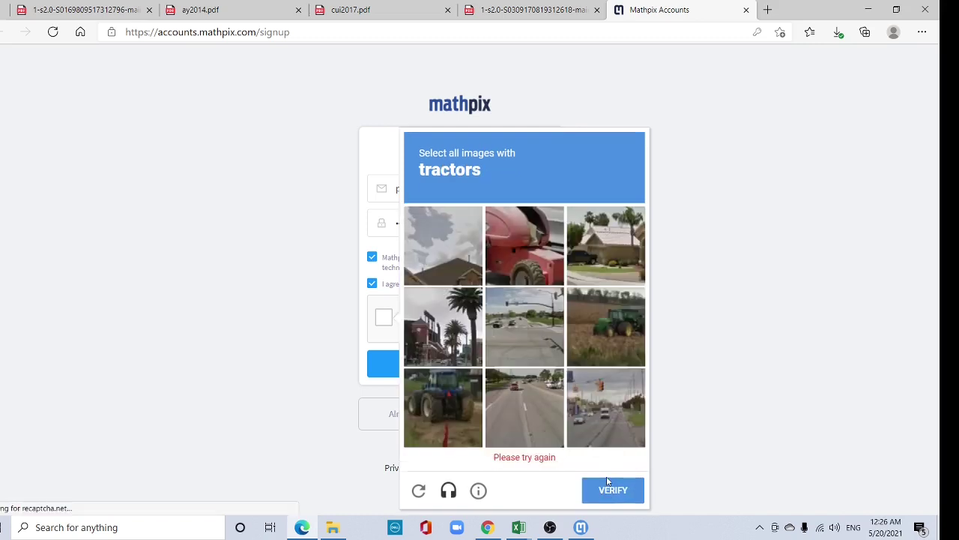
Select the three tractor tiles and verify to pass the robot check
{"action": "left_click", "coordinate": [515, 256]}
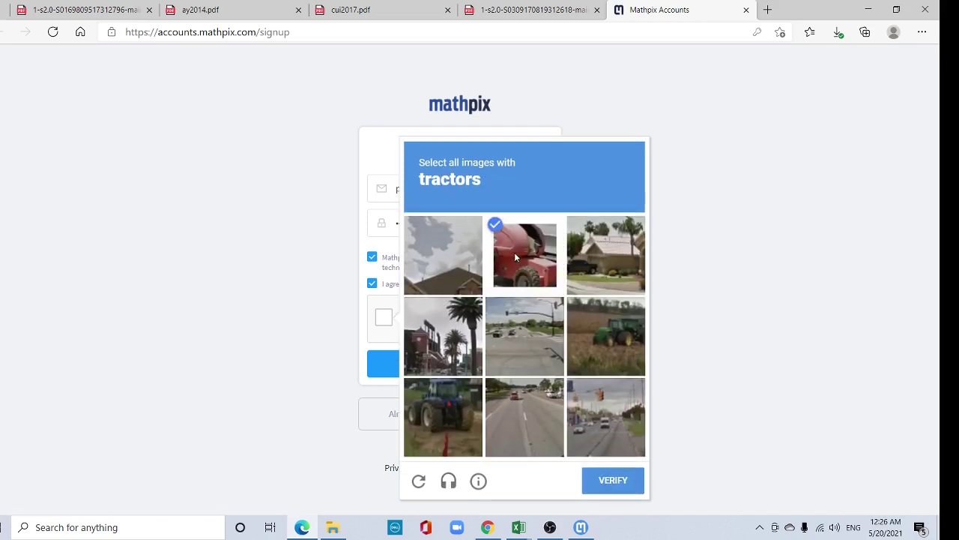
{"action": "left_click", "coordinate": [609, 335]}
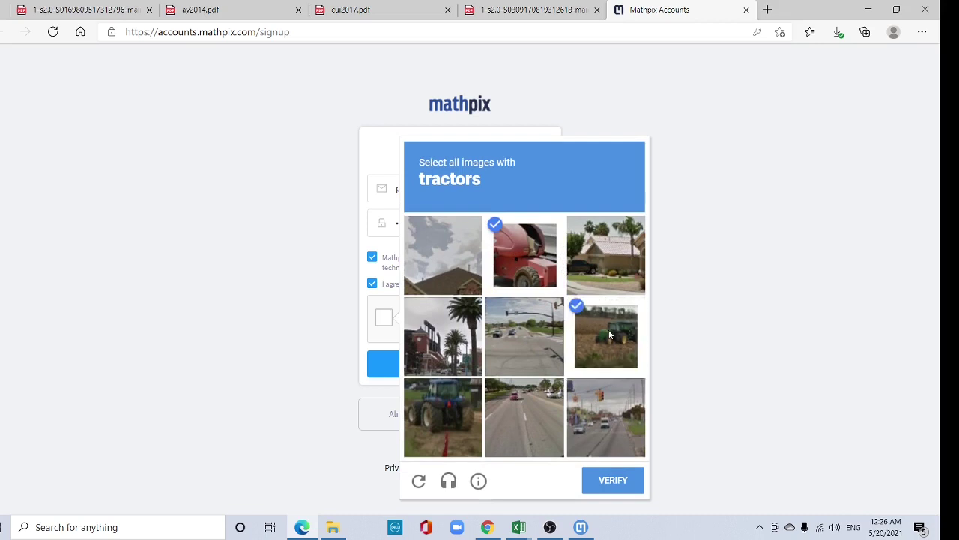
{"action": "left_click", "coordinate": [446, 385]}
{"action": "left_click", "coordinate": [614, 487]}
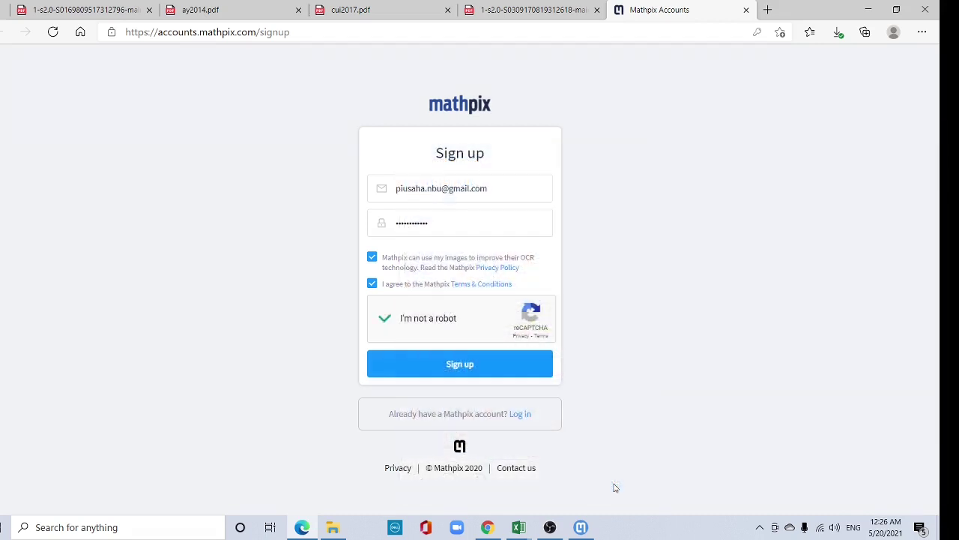
{"action": "left_click", "coordinate": [473, 373]}
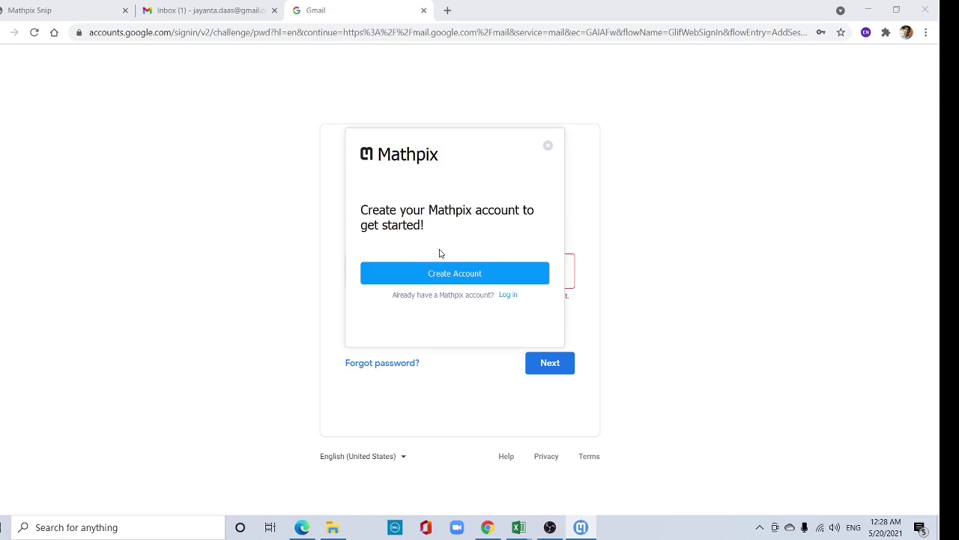
{"action": "left_click", "coordinate": [508, 294]}
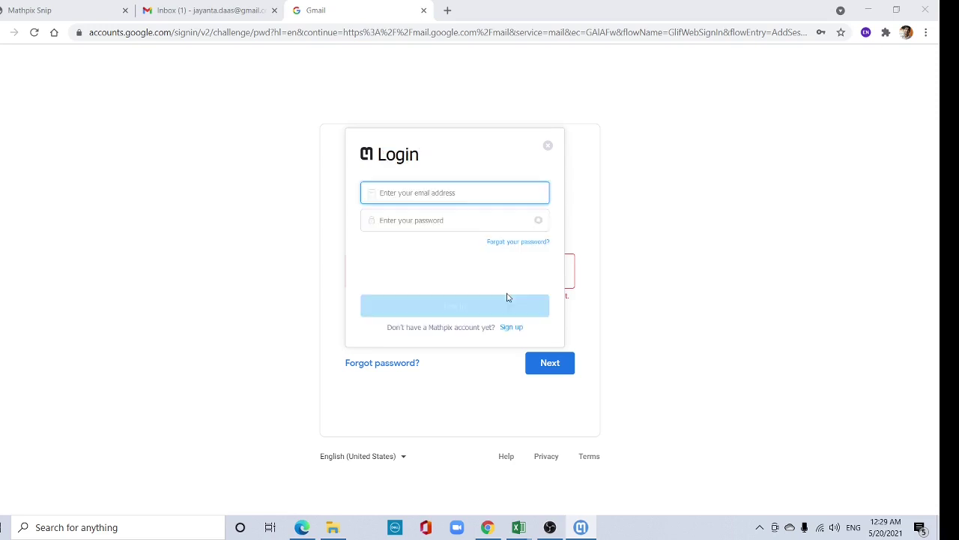
{"action": "left_click", "coordinate": [426, 221]}
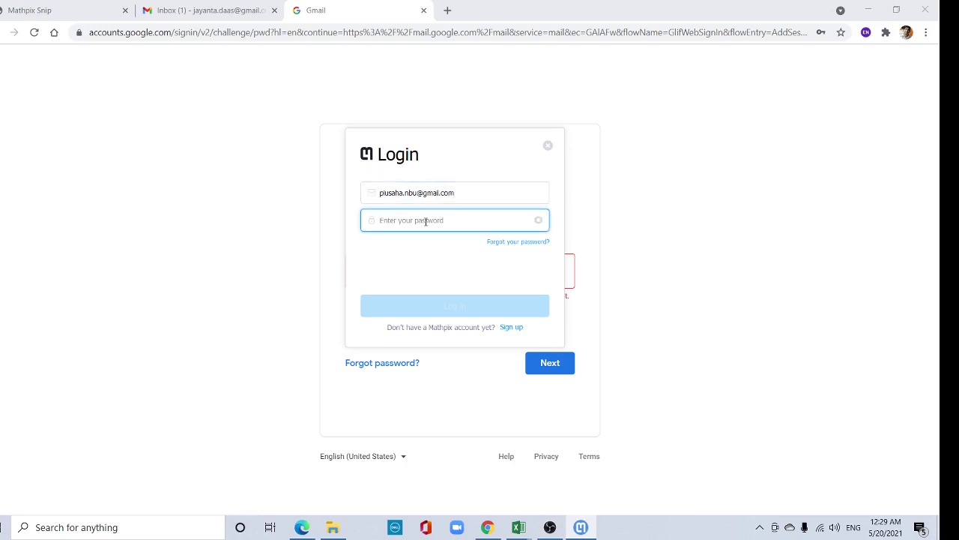
{"action": "key", "text": "ctrl+v"}
{"action": "left_click", "coordinate": [448, 305]}
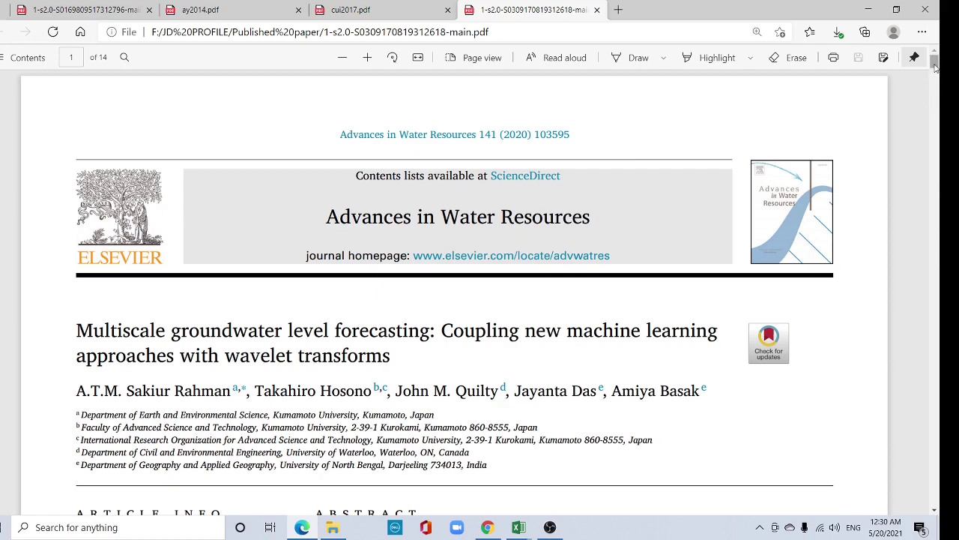
Bring the PDF's gradient boosting equations into view and reveal the hidden tray icons
{"action": "left_click_drag", "start_coordinate": [934, 63], "coordinate": [452, 158]}
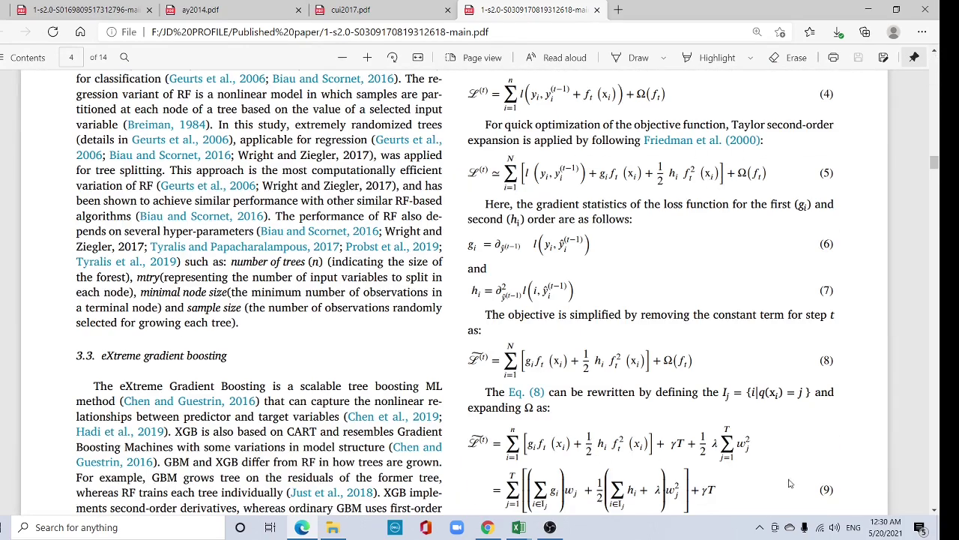
{"action": "left_click", "coordinate": [759, 527]}
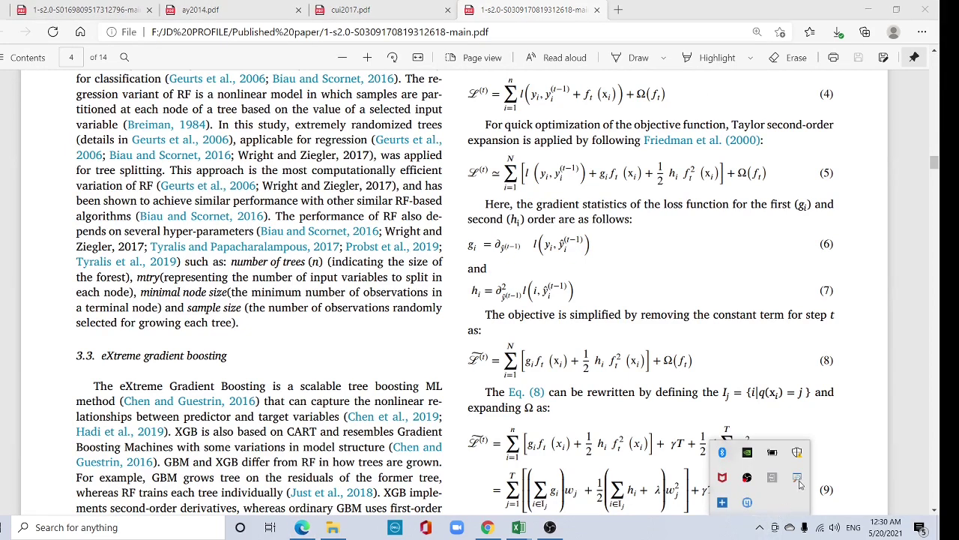
Snip equation (5) from the PDF with Mathpix and copy it in MS Word format
{"action": "left_click", "coordinate": [747, 505]}
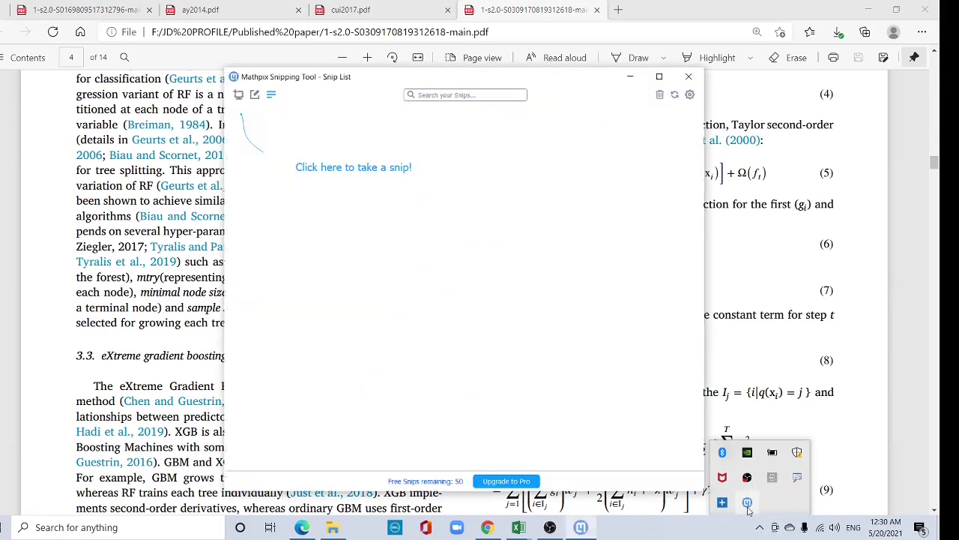
{"action": "left_click", "coordinate": [240, 96]}
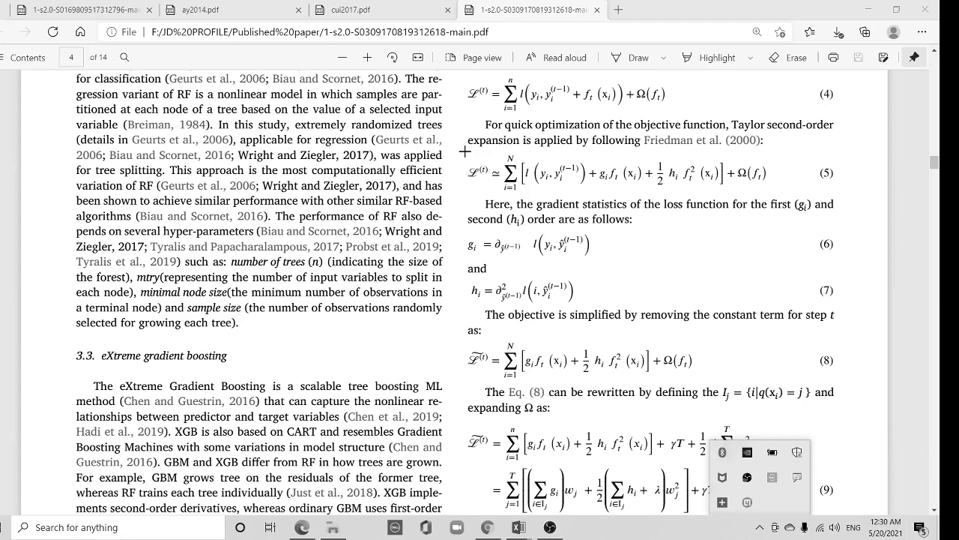
{"action": "left_click_drag", "start_coordinate": [464, 152], "coordinate": [791, 194]}
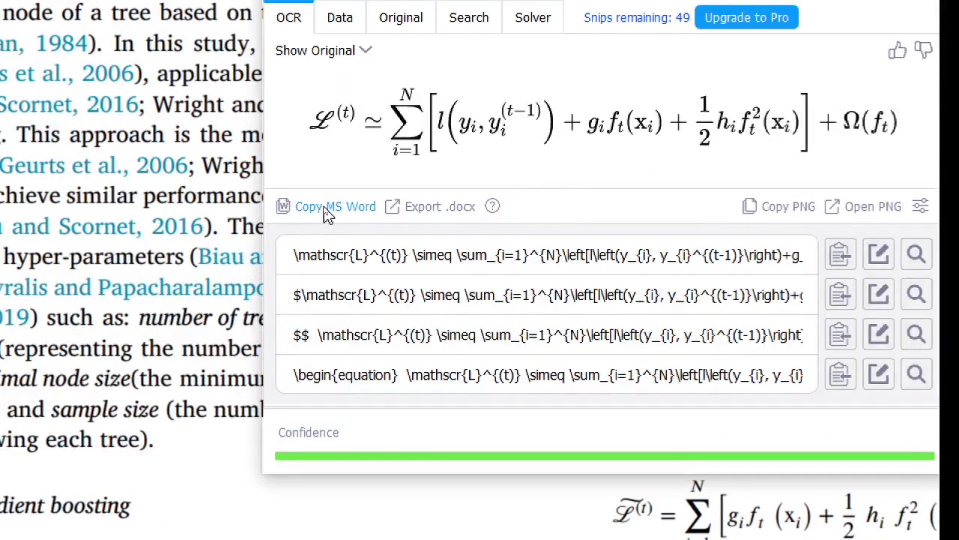
{"action": "left_click", "coordinate": [327, 215]}
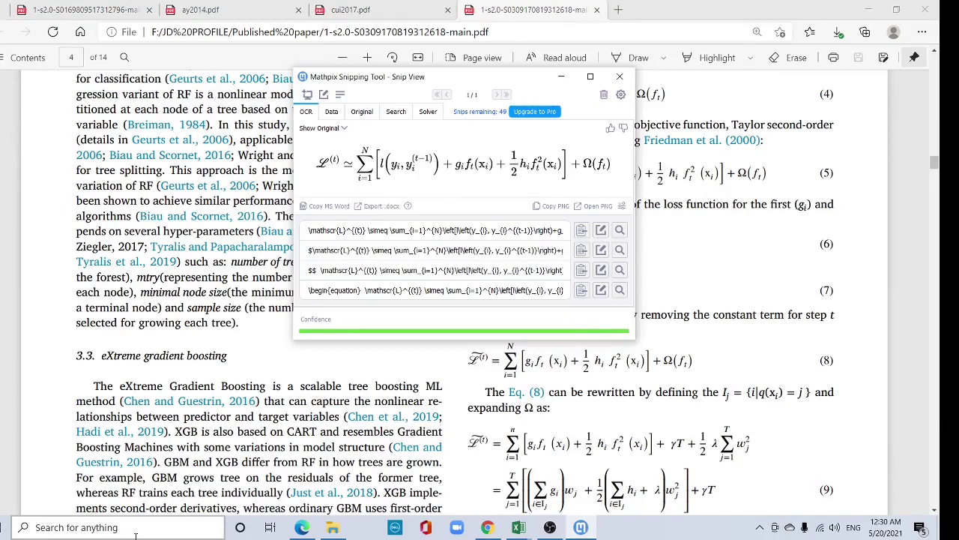
Paste the equation into a new Word document and shrink the Word window
{"action": "left_click", "coordinate": [136, 535]}
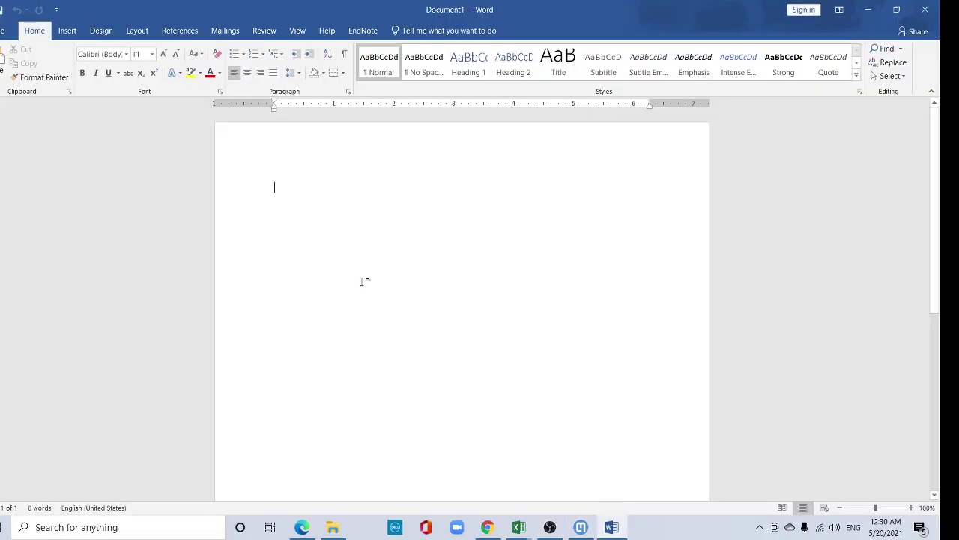
{"action": "key", "text": "ctrl+v"}
{"action": "mouse_move", "coordinate": [359, 9]}
{"action": "left_mouse_down"}
{"action": "mouse_move", "coordinate": [394, 173]}
{"action": "mouse_move", "coordinate": [644, 217]}
{"action": "left_mouse_up"}
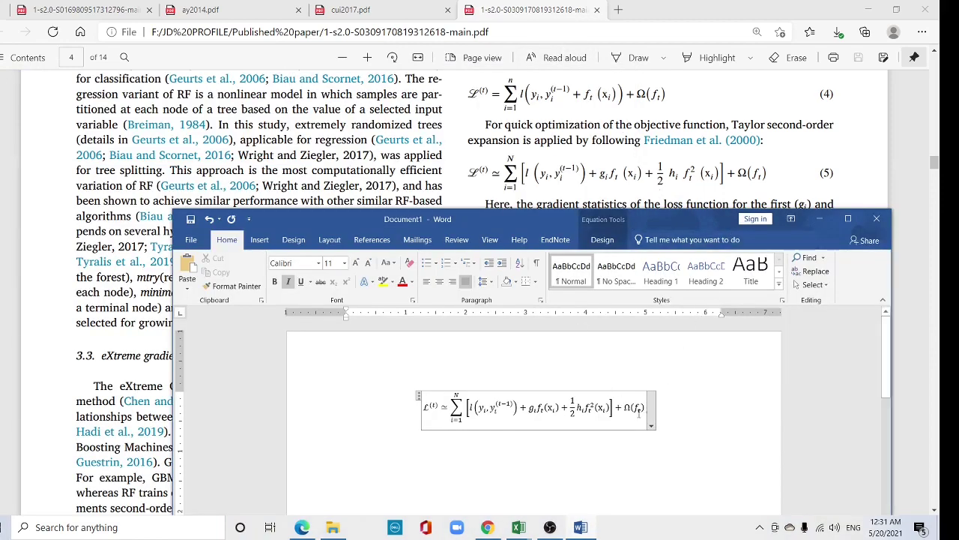
Maximize Word and start a new empty line below equation (5)
{"action": "left_click", "coordinate": [848, 218]}
{"action": "left_click", "coordinate": [592, 201]}
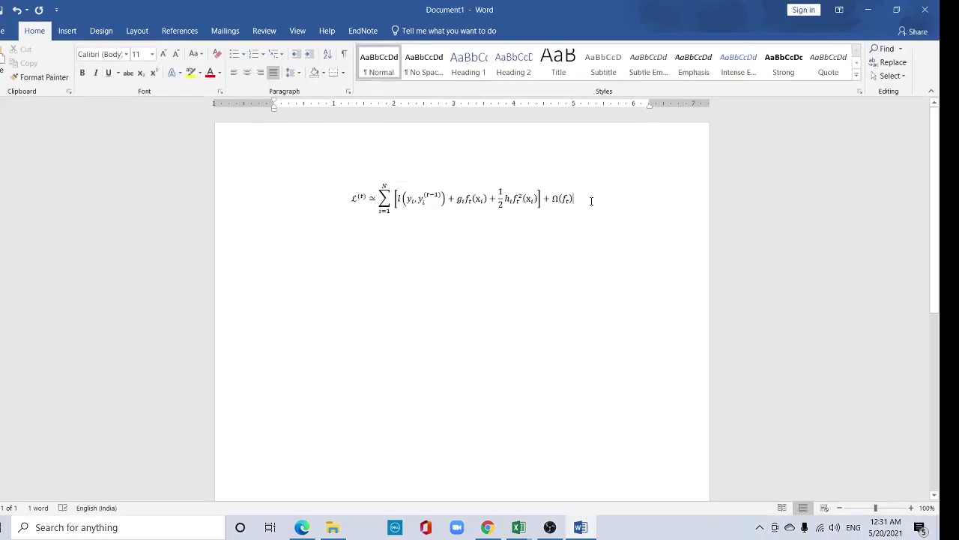
{"action": "key", "text": "Return"}
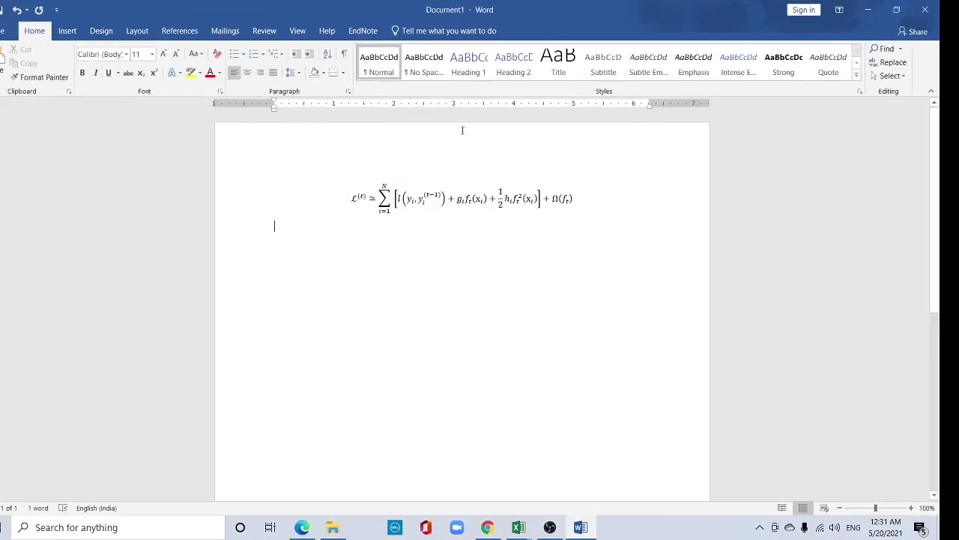
Insert a new equation below equation (5) containing an empty superscript template
{"action": "left_click", "coordinate": [67, 31]}
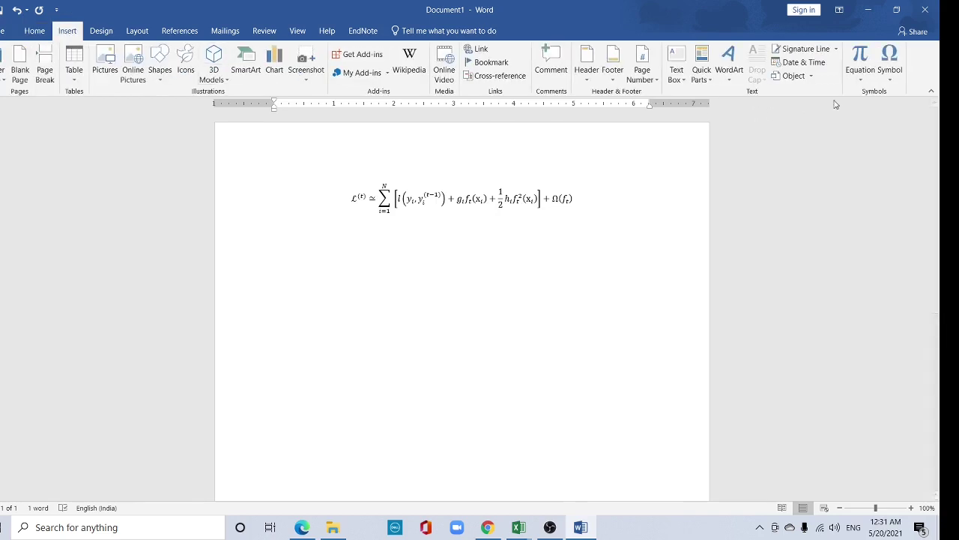
{"action": "left_click", "coordinate": [858, 59]}
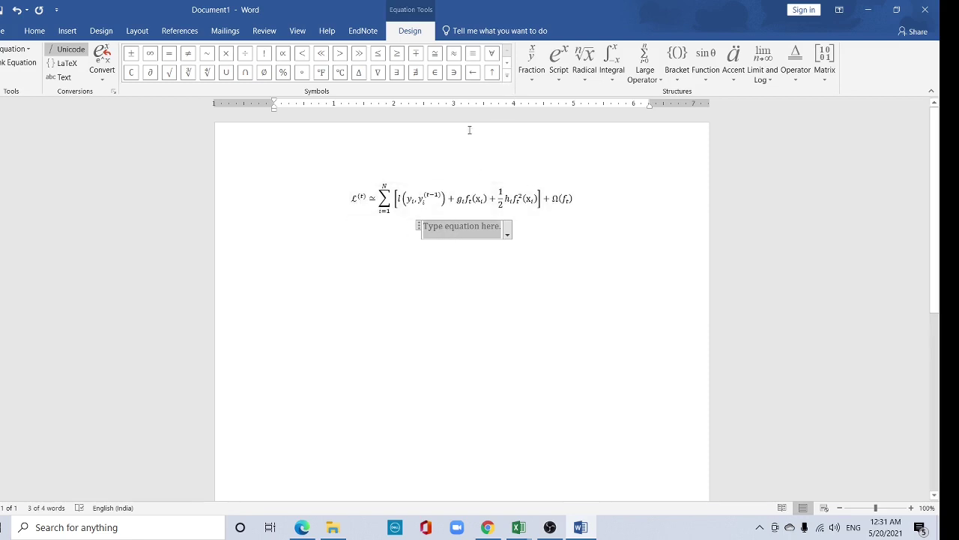
{"action": "left_click", "coordinate": [553, 85]}
{"action": "left_click", "coordinate": [574, 128]}
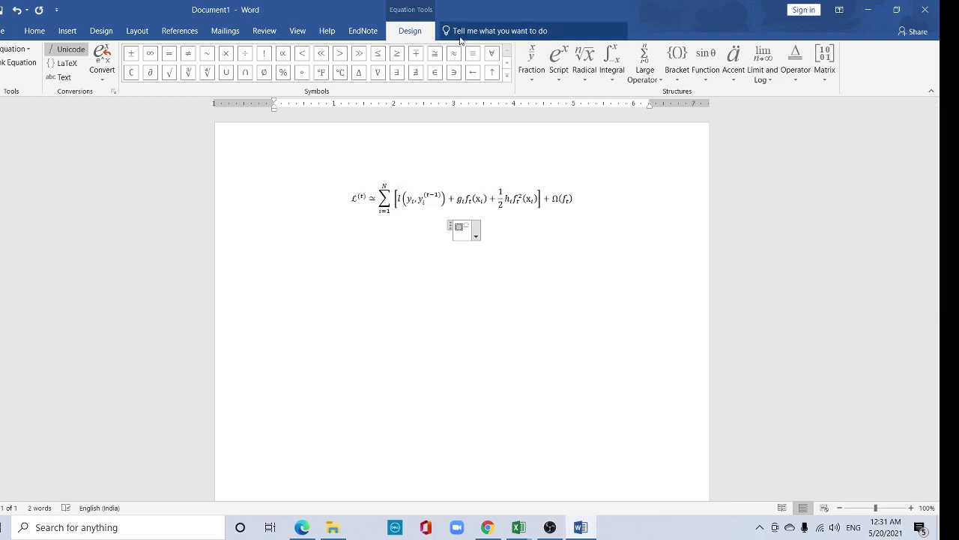
Expand the equation Symbols gallery and switch its category from Basic Math to Scripts
{"action": "left_click", "coordinate": [506, 78]}
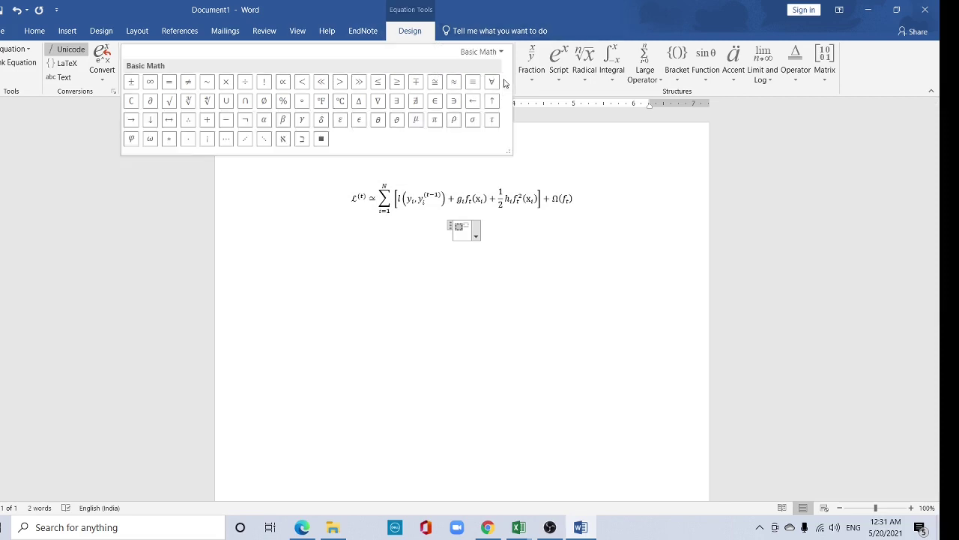
{"action": "left_click", "coordinate": [500, 53]}
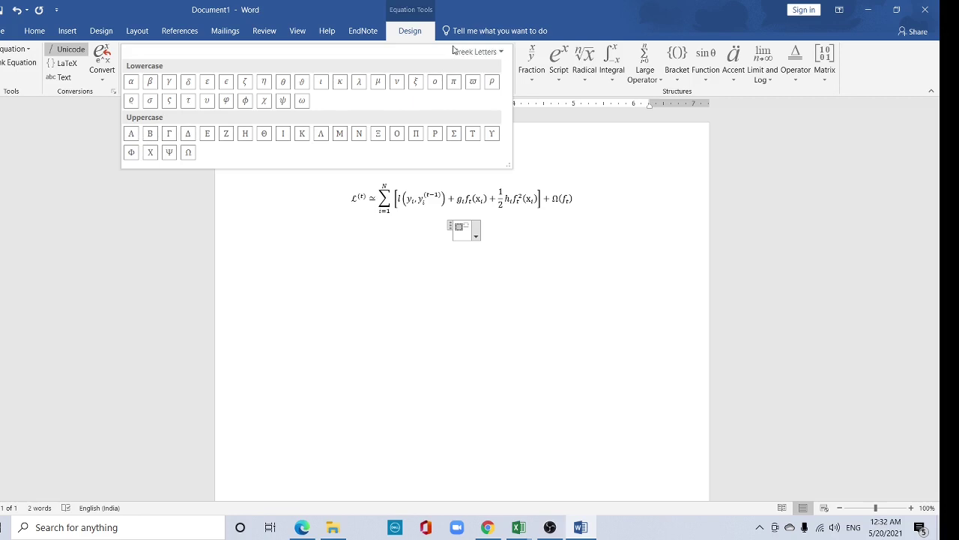
{"action": "left_click", "coordinate": [498, 52]}
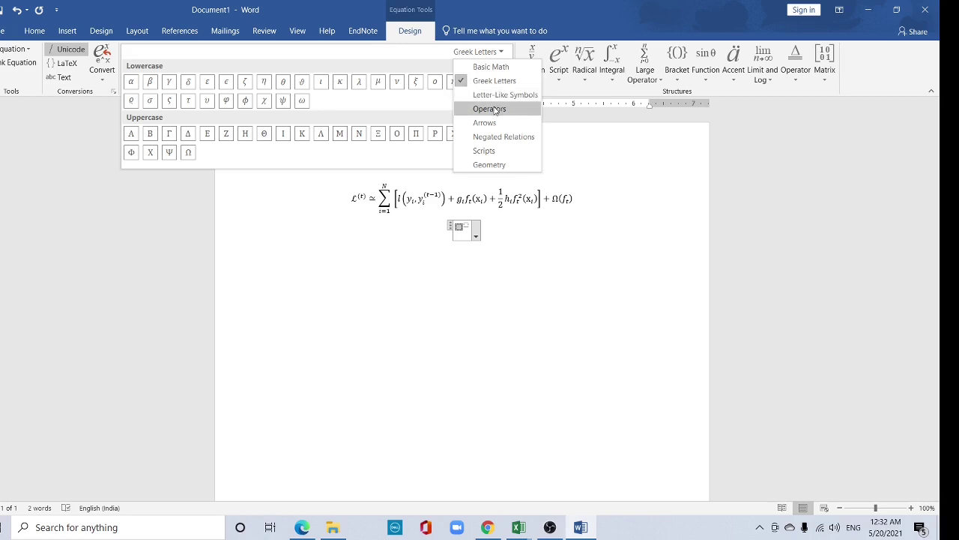
{"action": "left_click", "coordinate": [487, 150]}
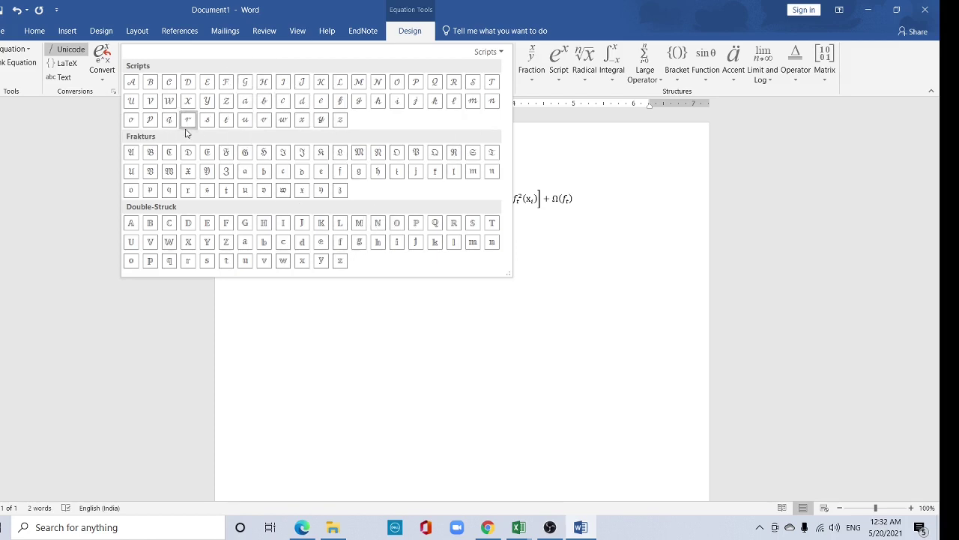
Enter script L with a (t) superscript, close the Symbols gallery, and deselect the equation
{"action": "left_click", "coordinate": [341, 85]}
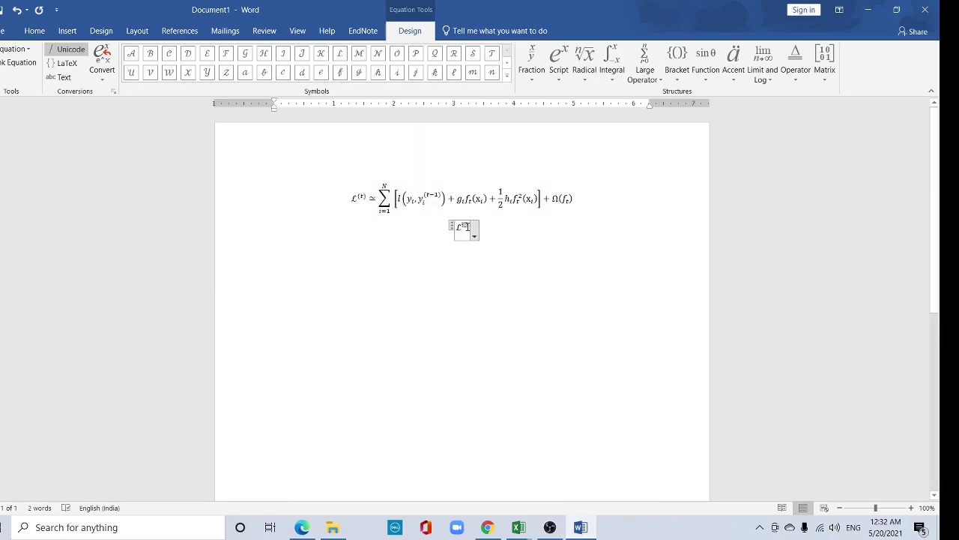
{"action": "type", "text": "("}
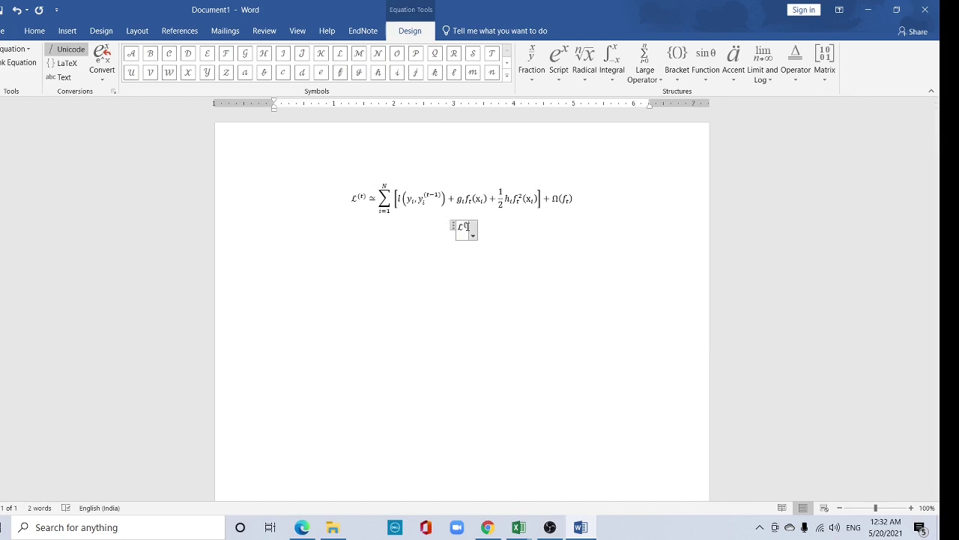
{"action": "type", "text": "t"}
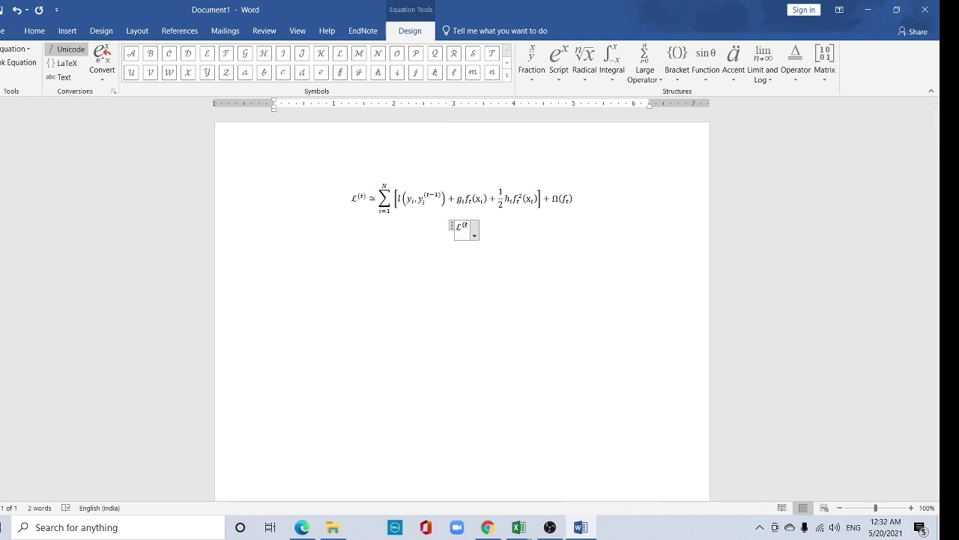
{"action": "type", "text": ")"}
{"action": "left_click", "coordinate": [507, 76]}
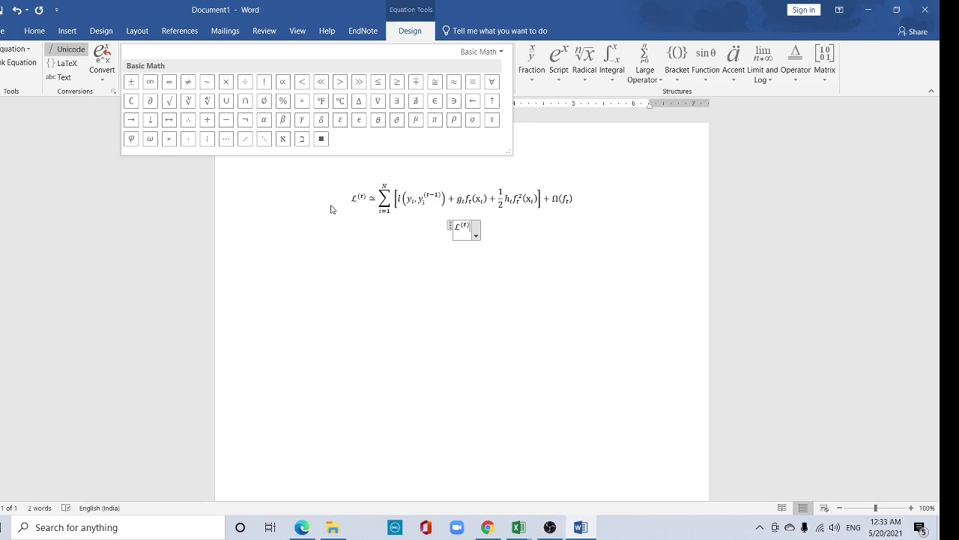
{"action": "left_click", "coordinate": [332, 207]}
{"action": "left_click", "coordinate": [357, 194]}
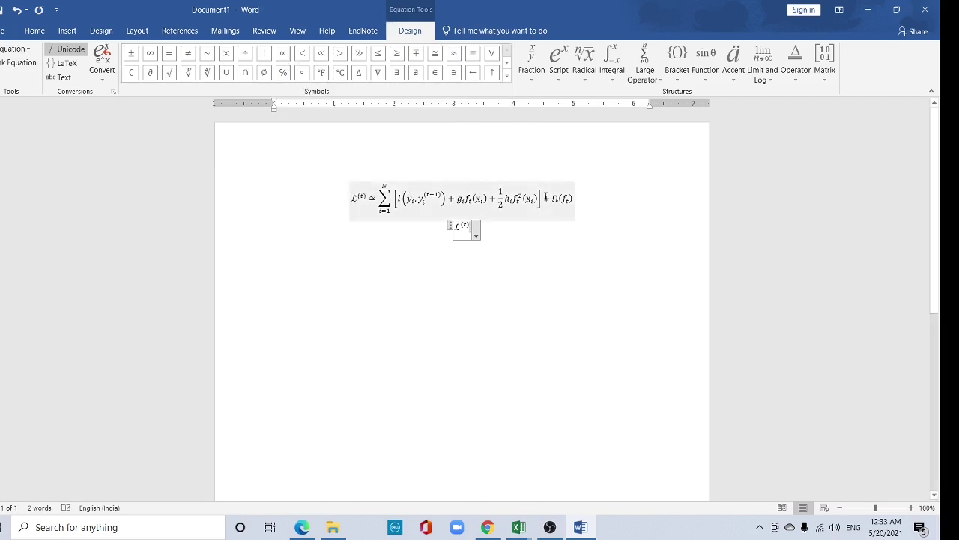
{"action": "left_click", "coordinate": [523, 298]}
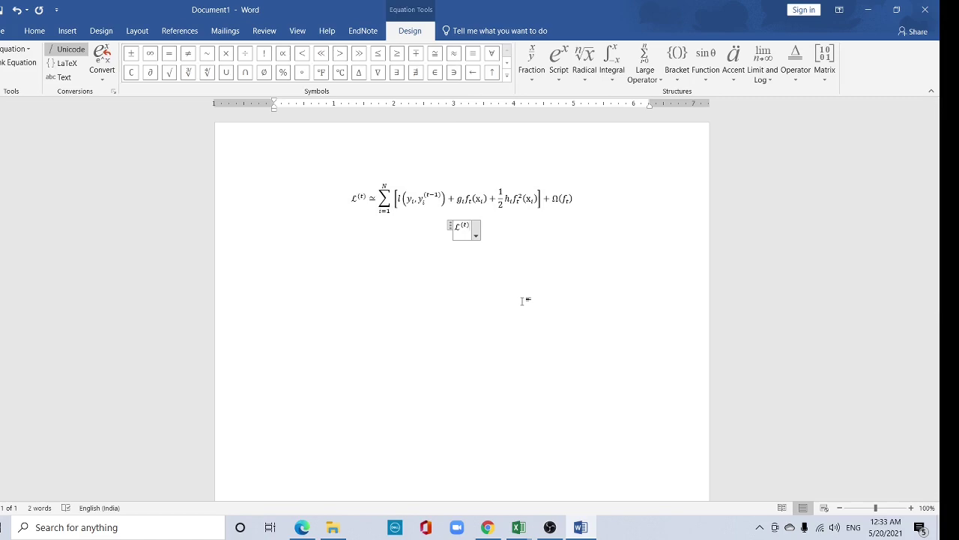